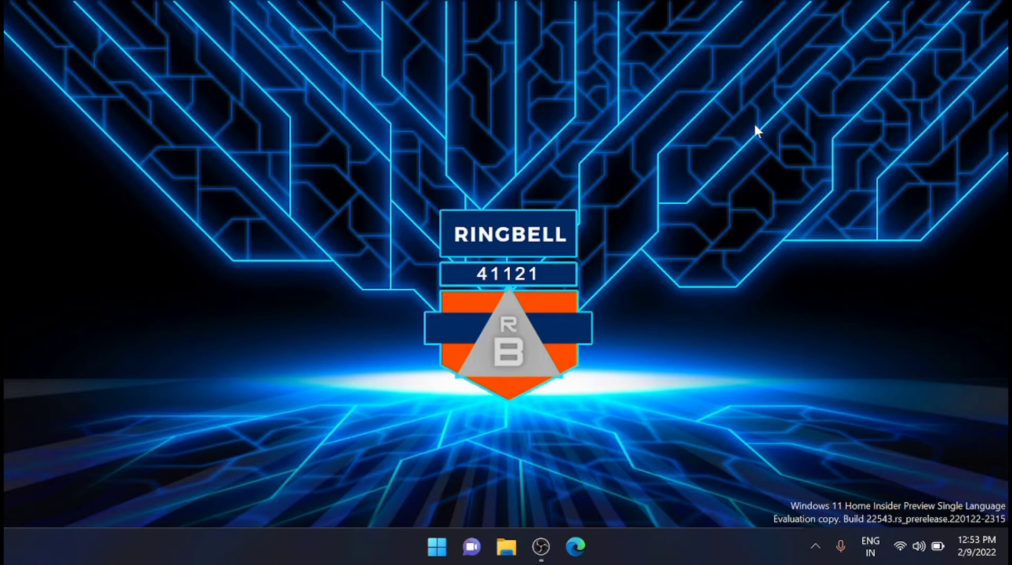
- Launch Microsoft Store from the Start menu and search for 'microsoft defe'
{"action": "left_click", "coordinate": [437, 550]}
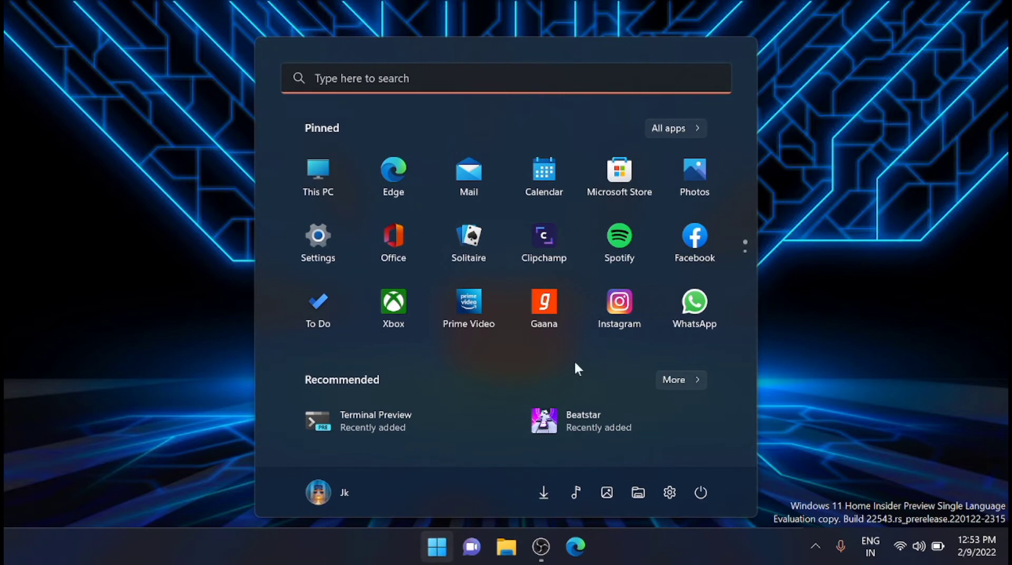
{"action": "left_click", "coordinate": [625, 195]}
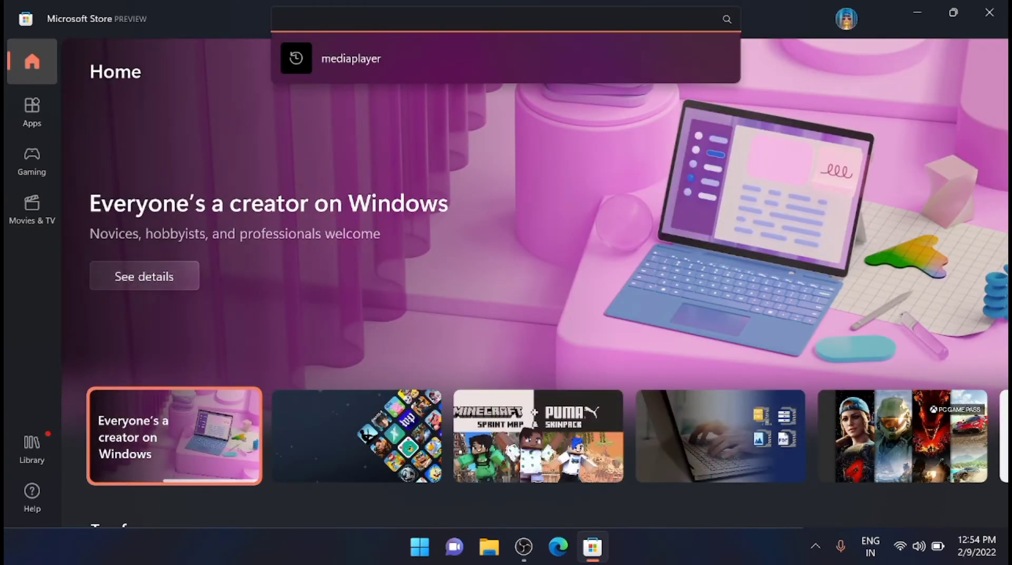
{"action": "type", "text": "micro"}
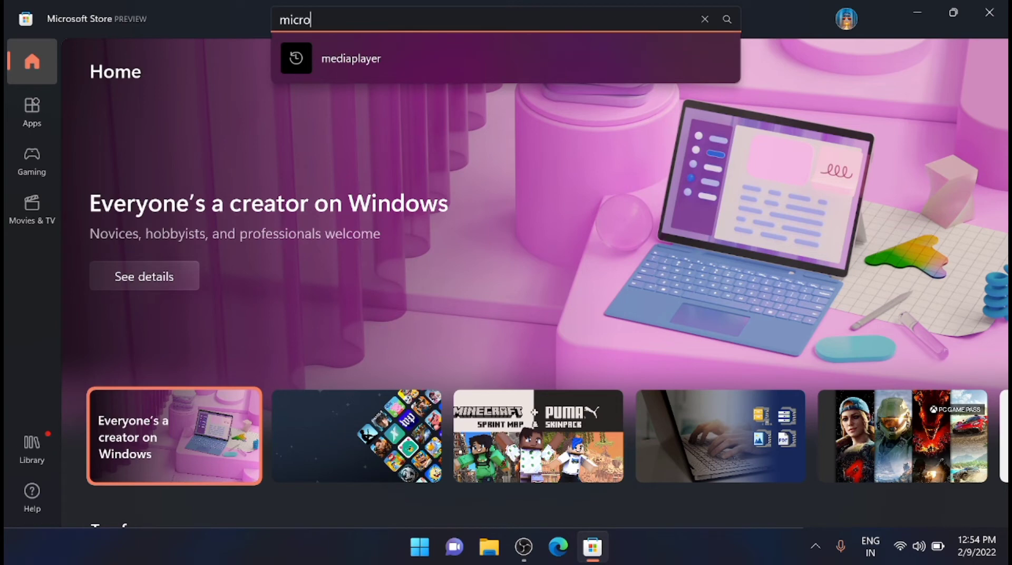
{"action": "type", "text": "soft"}
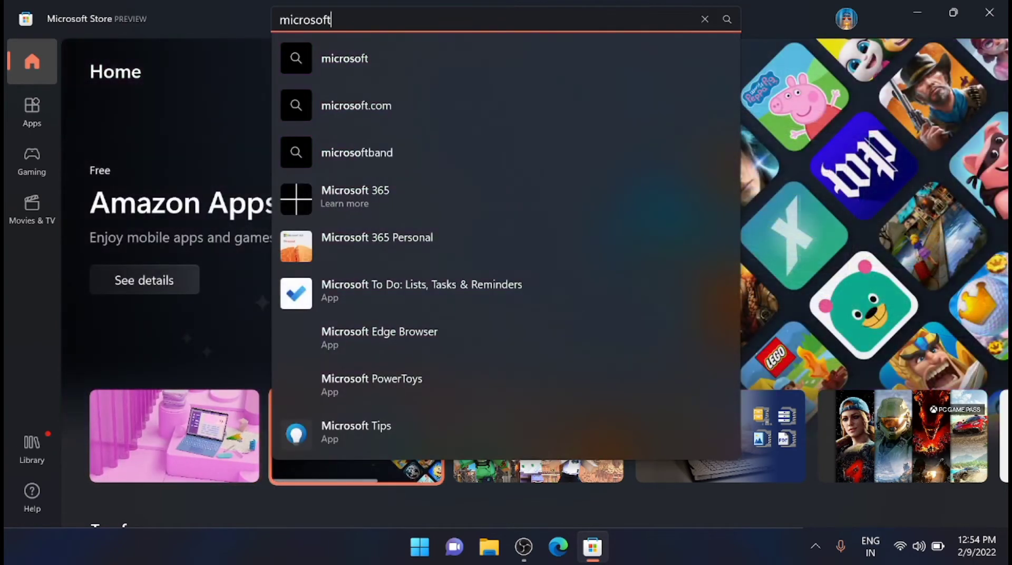
{"action": "type", "text": " defe"}
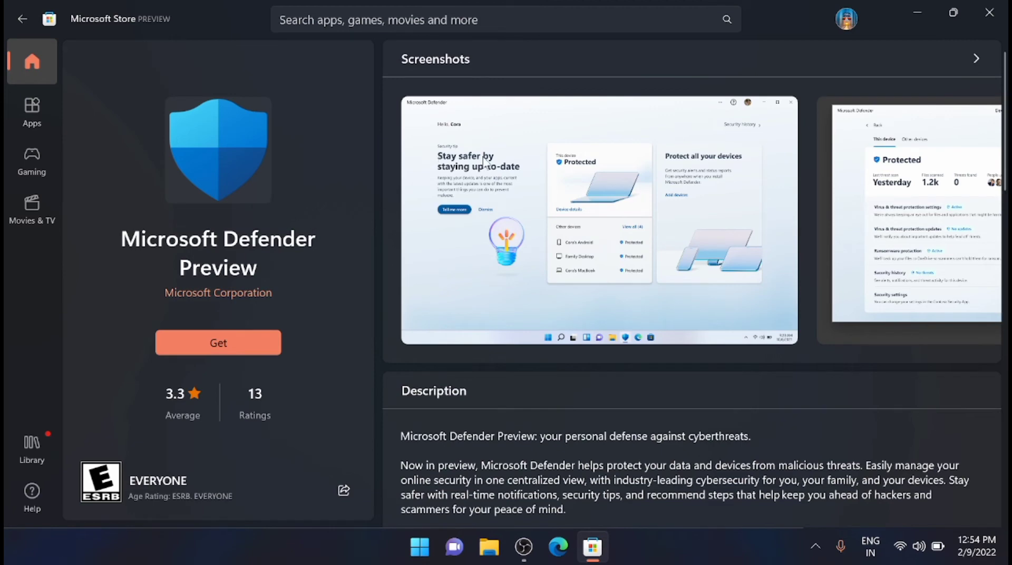
- Preview the first screenshot full size, then install Microsoft Defender Preview with Get
{"action": "left_click", "coordinate": [584, 187]}
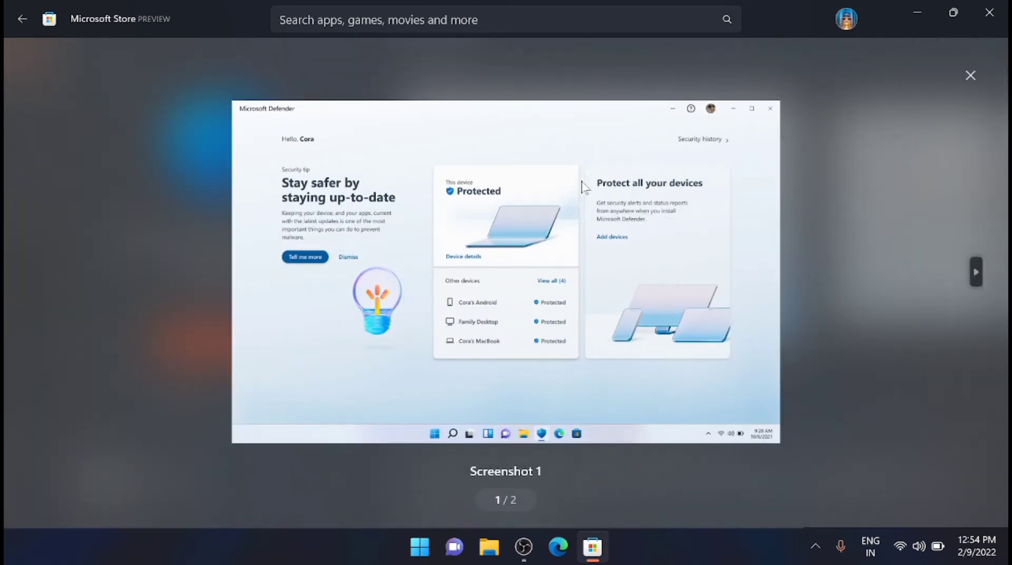
{"action": "left_click", "coordinate": [19, 16]}
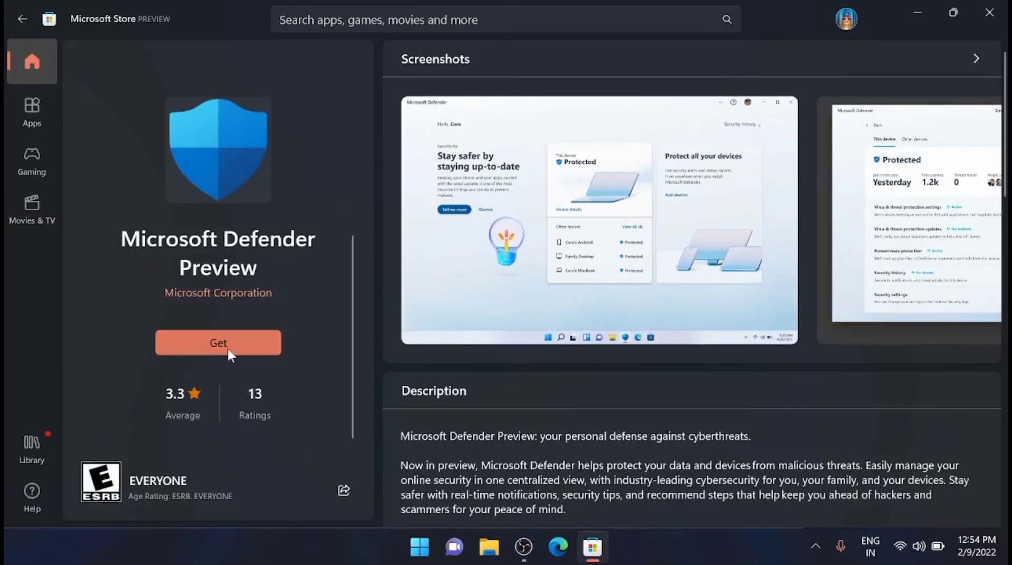
{"action": "left_click", "coordinate": [228, 348]}
- Open the installed Defender app and sign in with the chosen Microsoft account
{"action": "left_click", "coordinate": [251, 352]}
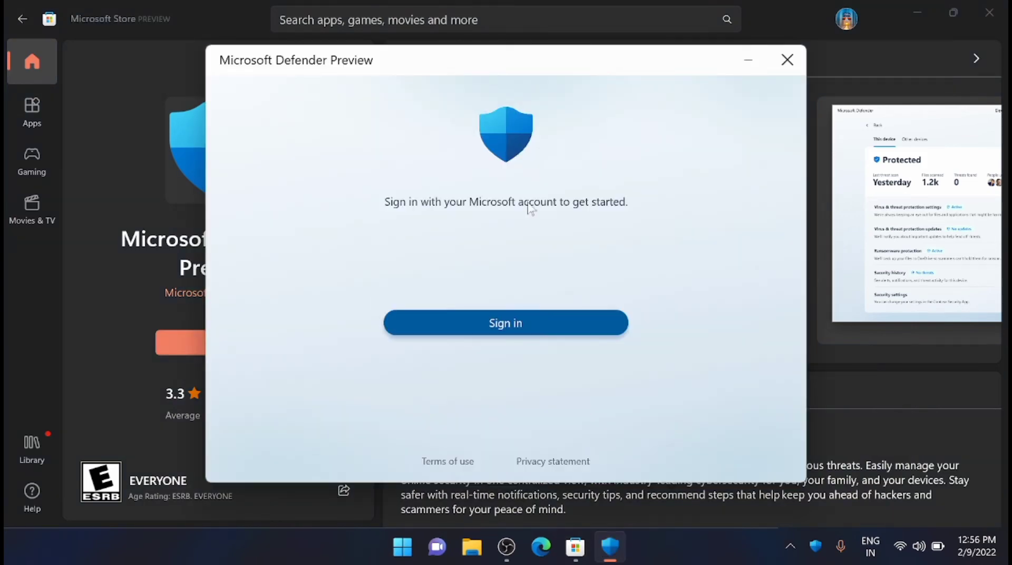
{"action": "left_click", "coordinate": [518, 329]}
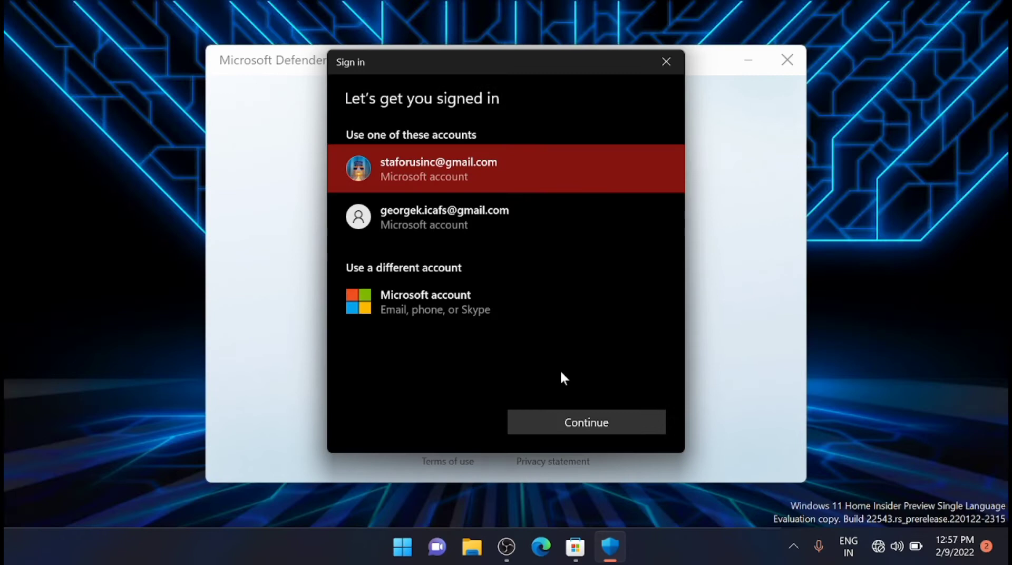
{"action": "left_click", "coordinate": [569, 428]}
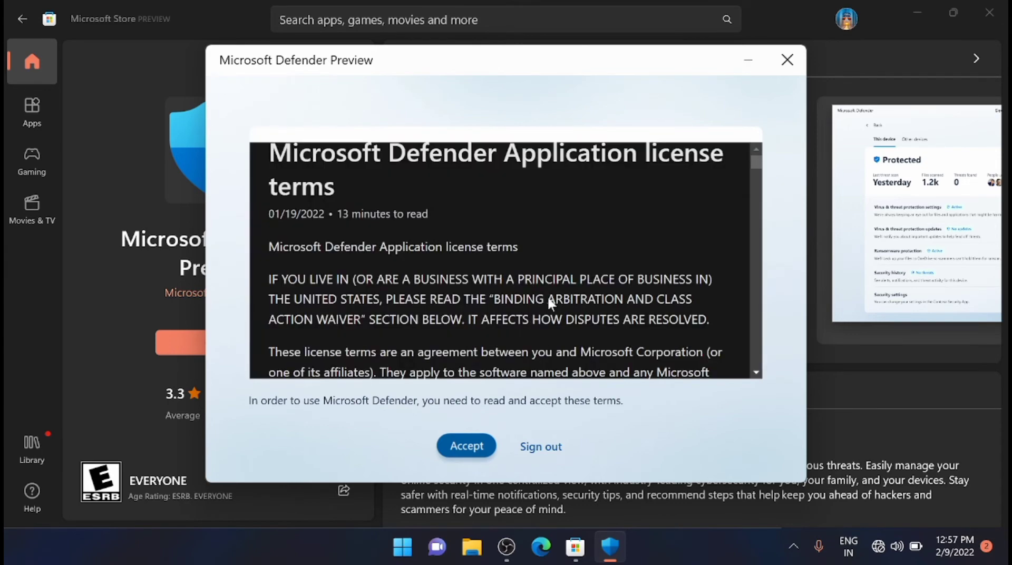
- Scroll through and accept the Defender license terms, then finish the welcome screen
{"action": "left_click_drag", "start_coordinate": [757, 162], "coordinate": [759, 384]}
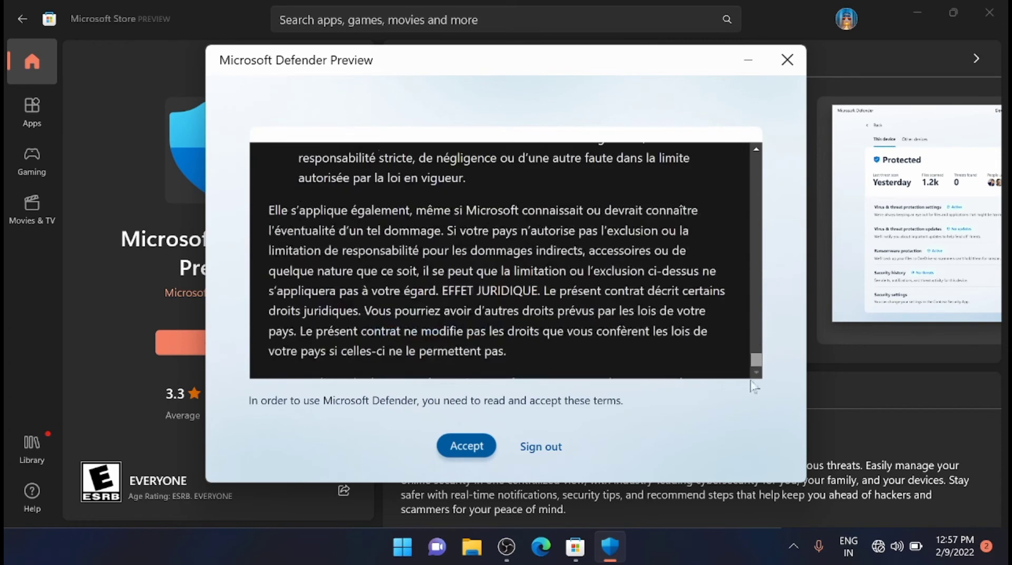
{"action": "left_click", "coordinate": [458, 455]}
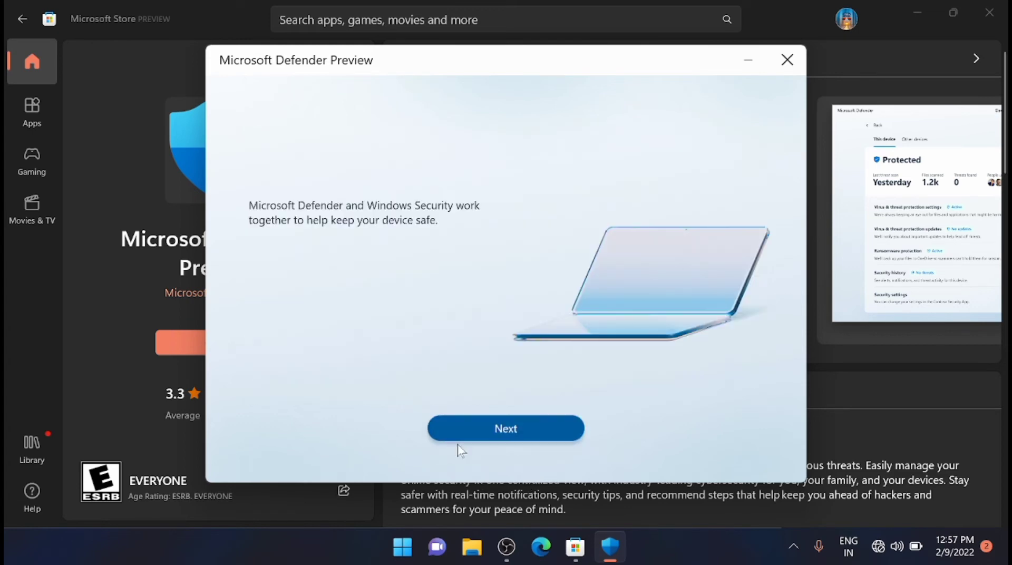
{"action": "left_click", "coordinate": [518, 439]}
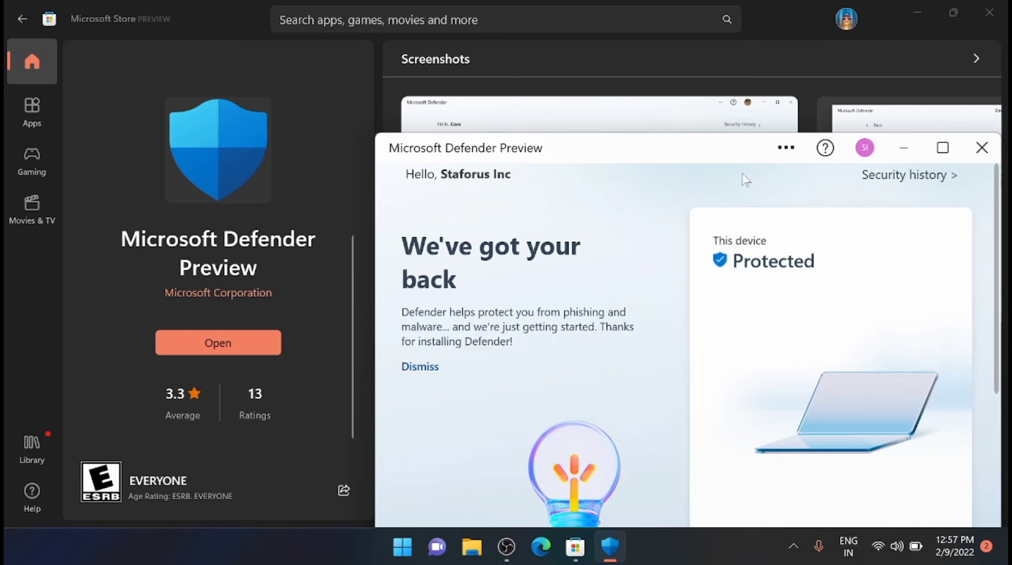
- Drag the Defender window up and left and scroll its home page showing Protected
{"action": "mouse_move", "coordinate": [724, 153]}
{"action": "left_mouse_down"}
{"action": "mouse_move", "coordinate": [564, 105]}
{"action": "mouse_move", "coordinate": [565, 45]}
{"action": "mouse_move", "coordinate": [565, 57]}
{"action": "left_mouse_up"}
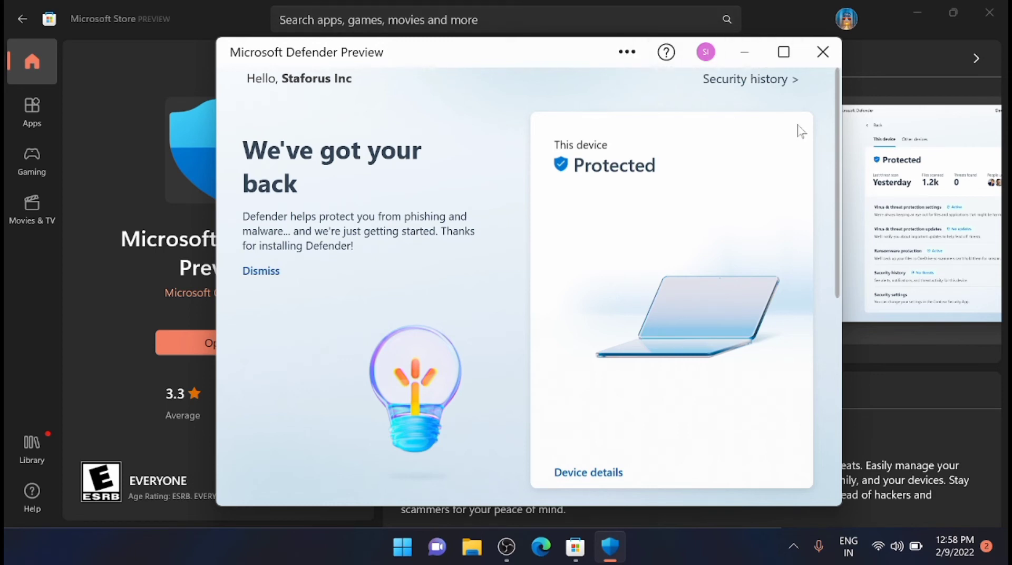
{"action": "mouse_move", "coordinate": [921, 214]}
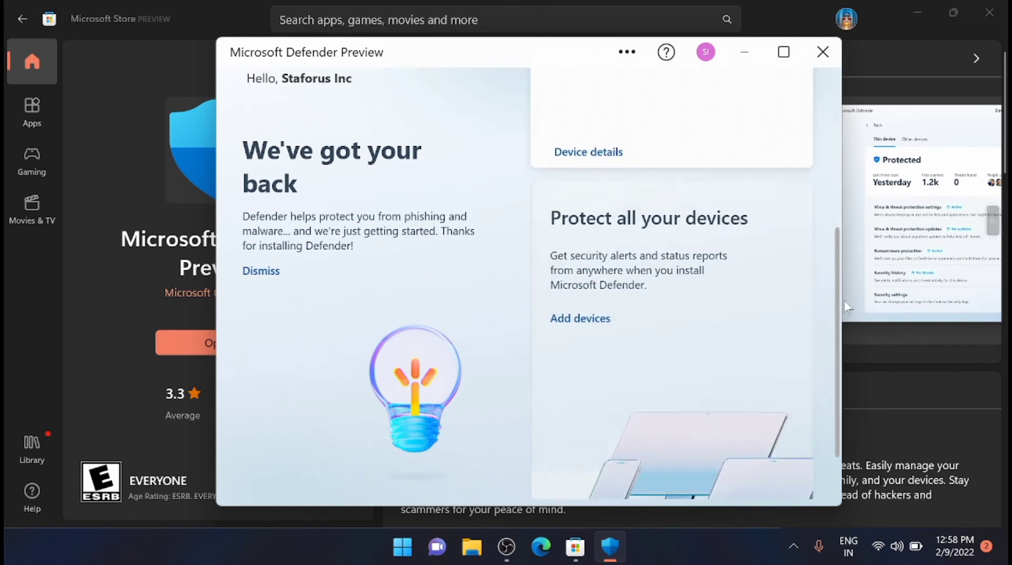
{"action": "mouse_move", "coordinate": [839, 134]}
{"action": "left_mouse_down"}
{"action": "mouse_move", "coordinate": [840, 348]}
{"action": "mouse_move", "coordinate": [839, 103]}
{"action": "left_mouse_up"}
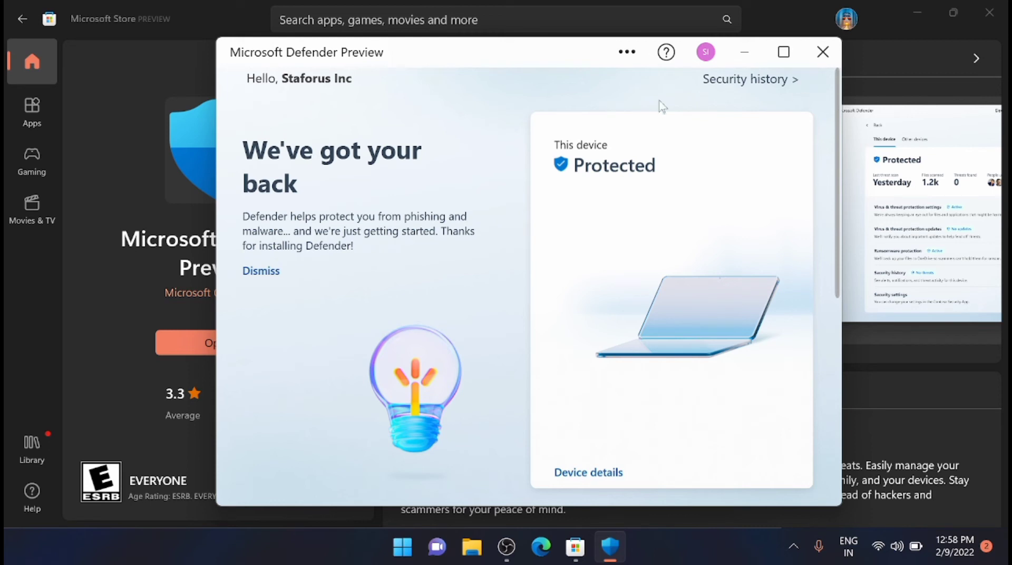
- Open Device details and switch between This device and Other devices, ending on Other devices
{"action": "left_click", "coordinate": [614, 481]}
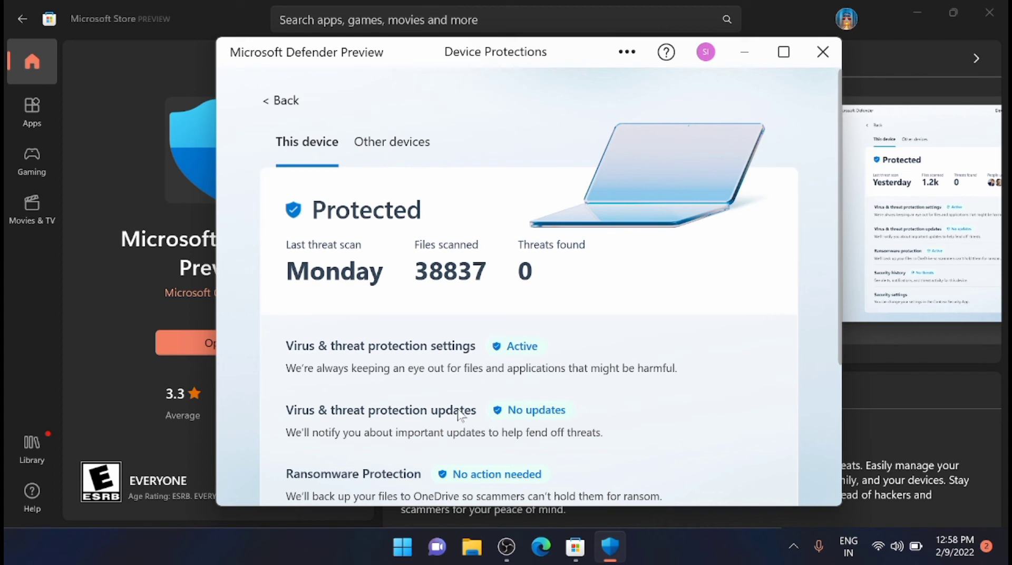
{"action": "left_click", "coordinate": [403, 143]}
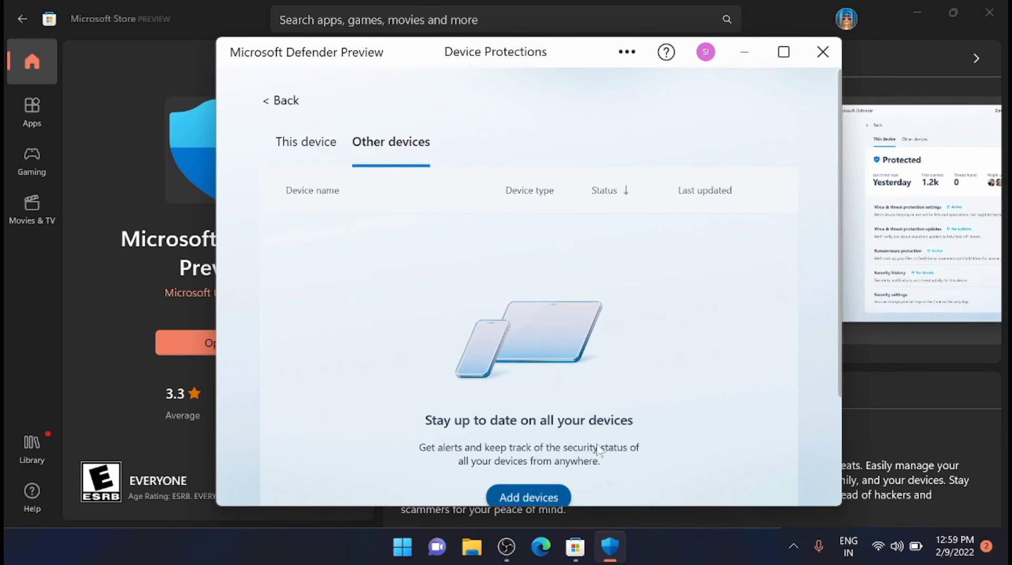
{"action": "left_click", "coordinate": [307, 153]}
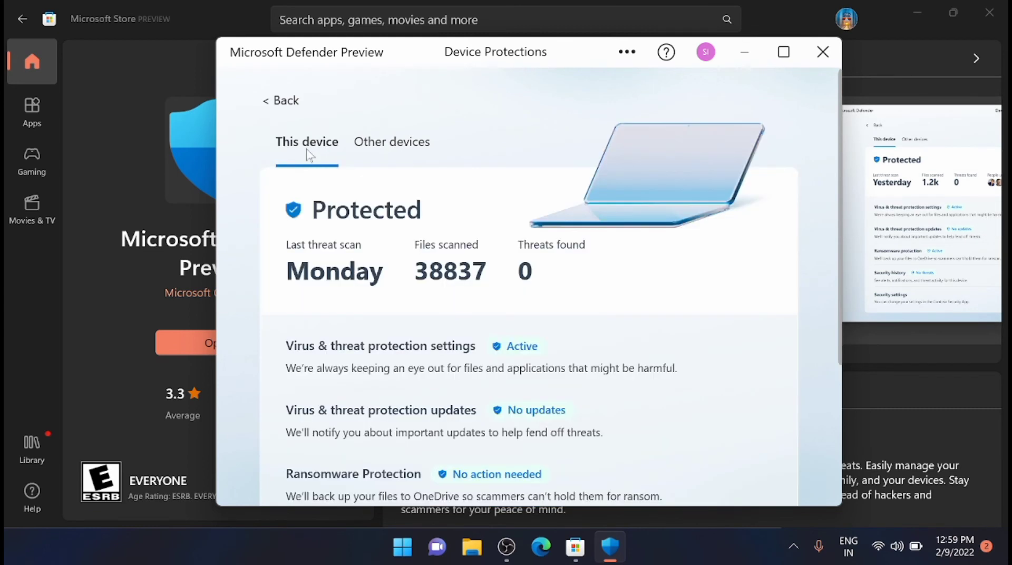
{"action": "left_click", "coordinate": [414, 147]}
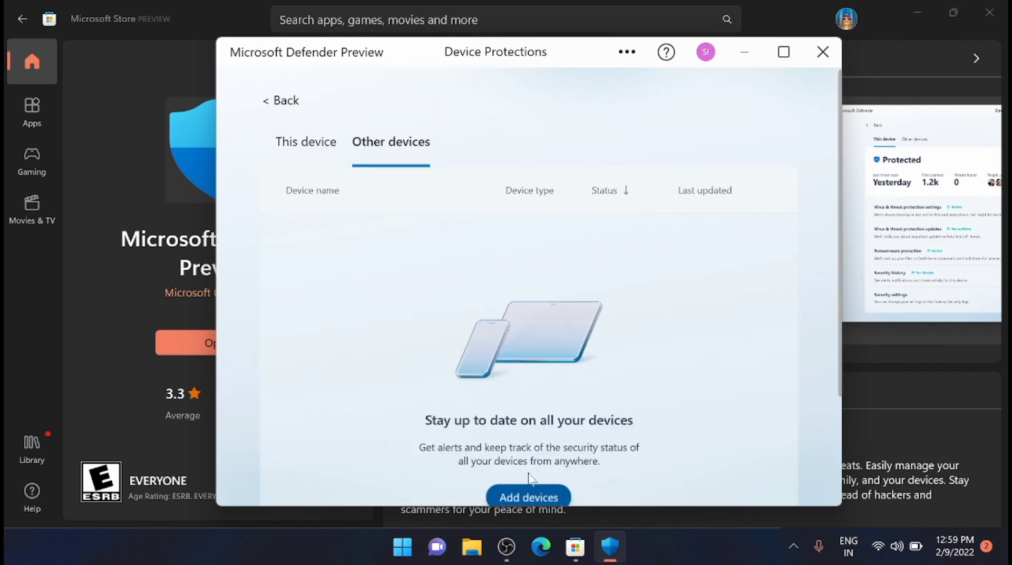
- Open and dismiss the Add devices panel, then minimize the Microsoft Store window
{"action": "left_click", "coordinate": [533, 496]}
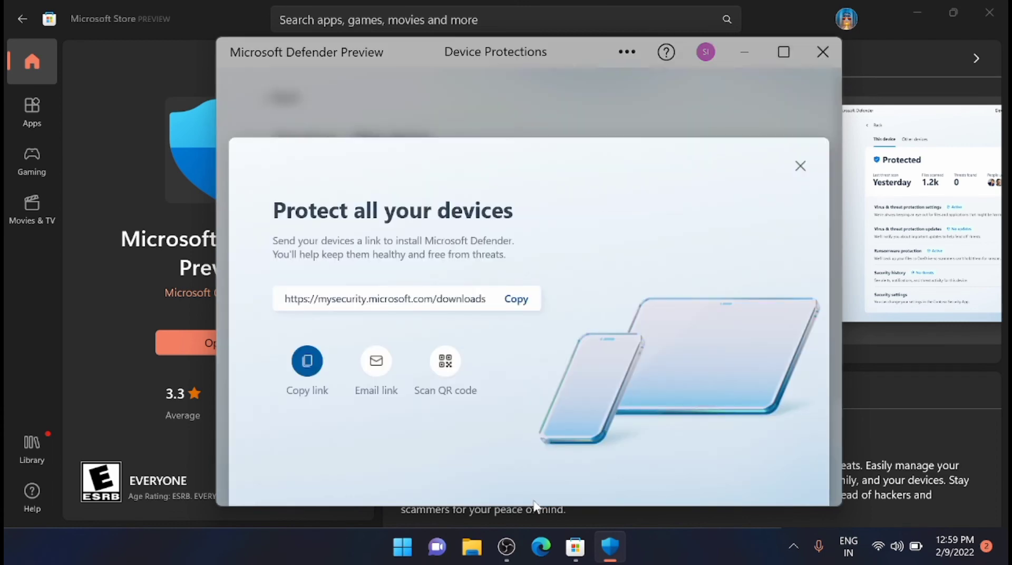
{"action": "left_click", "coordinate": [800, 166]}
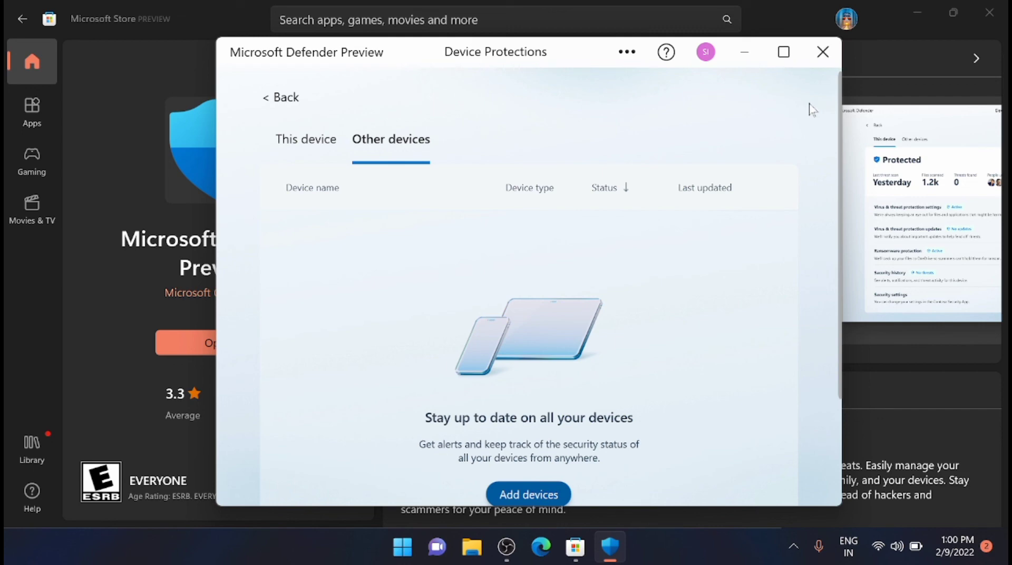
{"action": "left_click", "coordinate": [921, 9]}
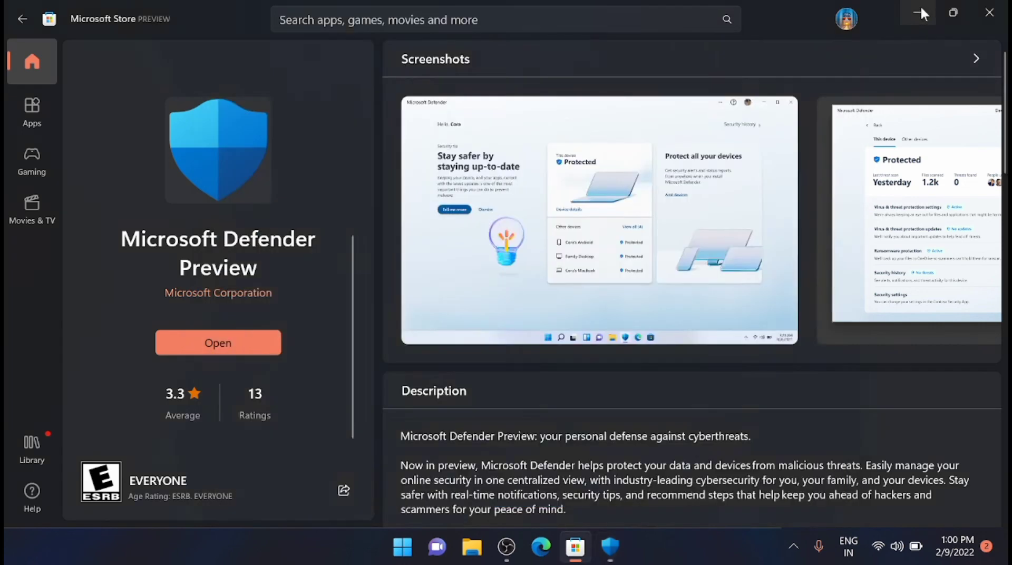